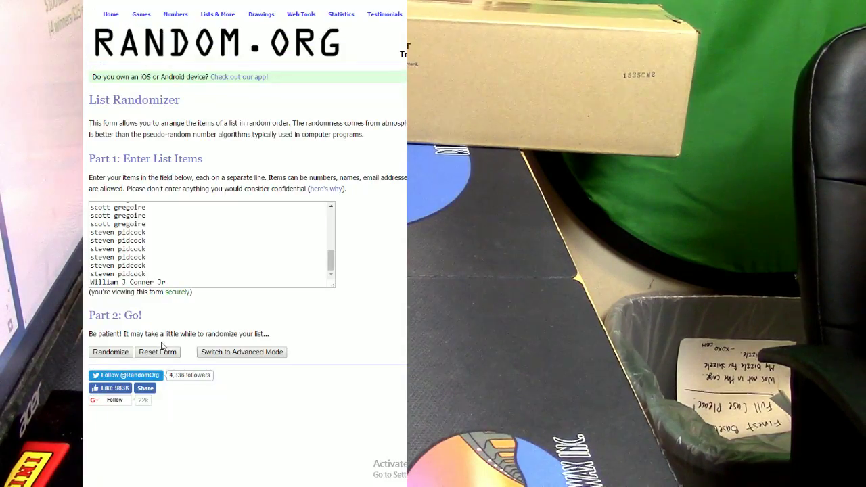
- Shuffle the 30-name list five times with Randomize and Again!
{"action": "left_click", "coordinate": [110, 352]}
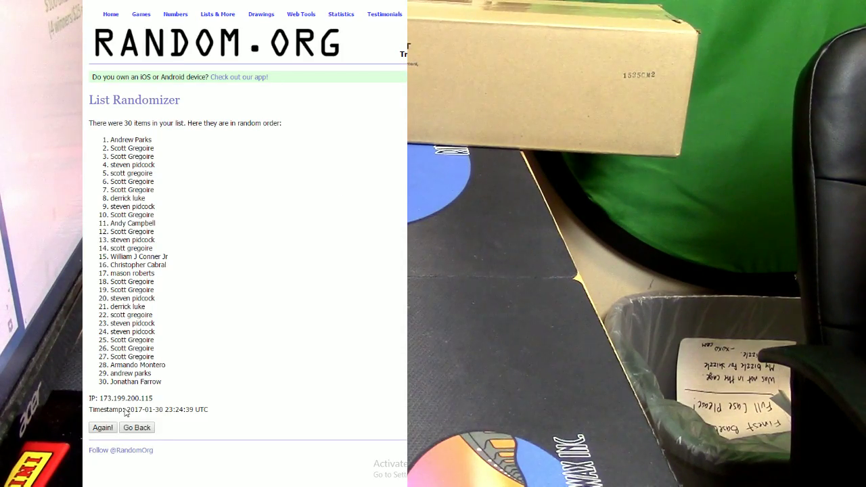
{"action": "left_click", "coordinate": [102, 427]}
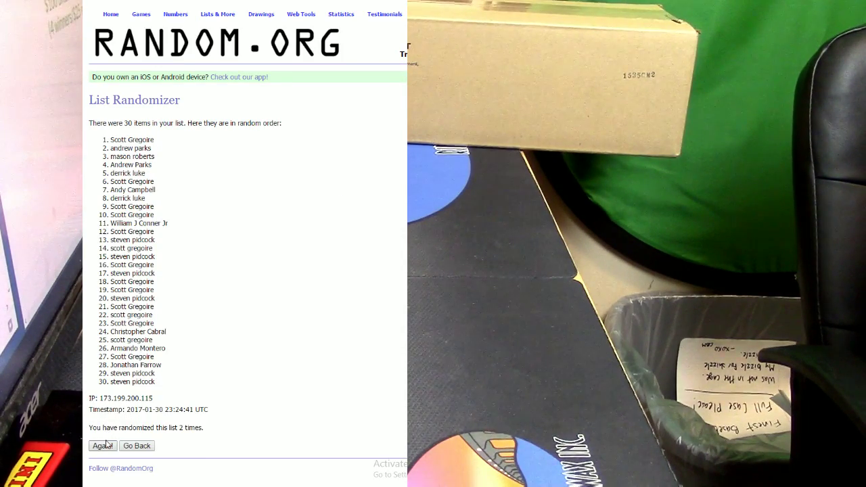
{"action": "left_click", "coordinate": [103, 446]}
{"action": "left_click", "coordinate": [103, 446]}
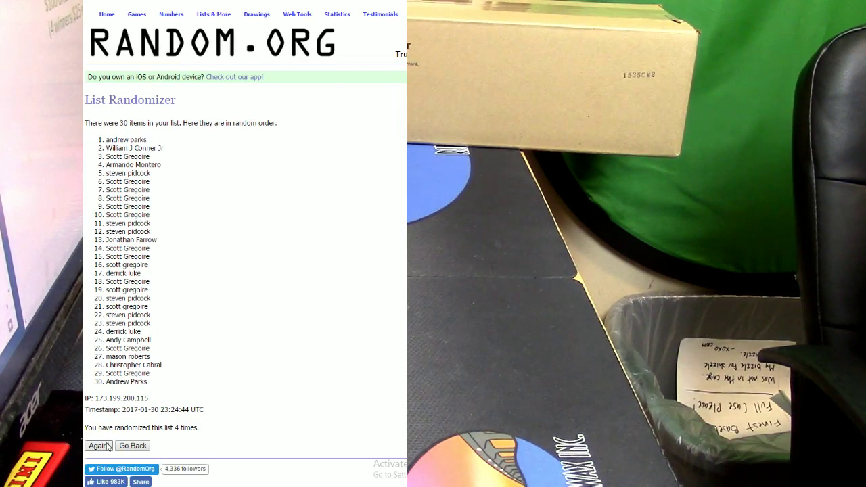
{"action": "left_click", "coordinate": [103, 446]}
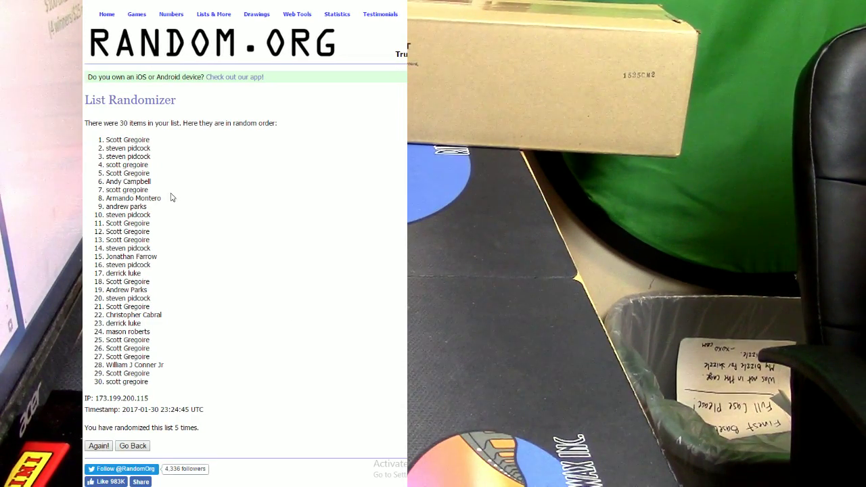
{"action": "double_click", "coordinate": [138, 139]}
{"action": "right_click", "coordinate": [118, 140]}
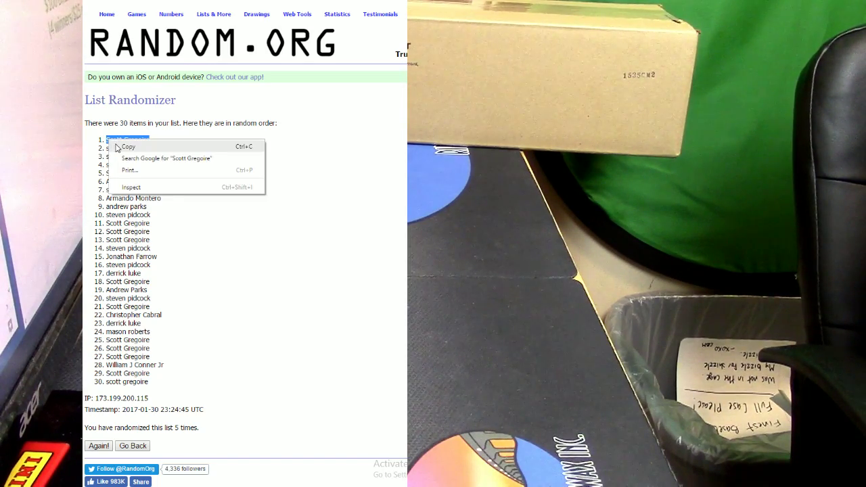
{"action": "left_click", "coordinate": [125, 146]}
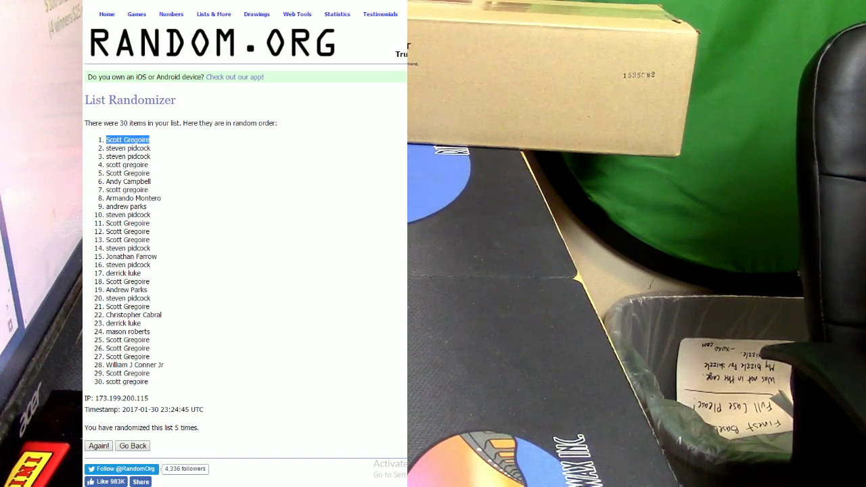